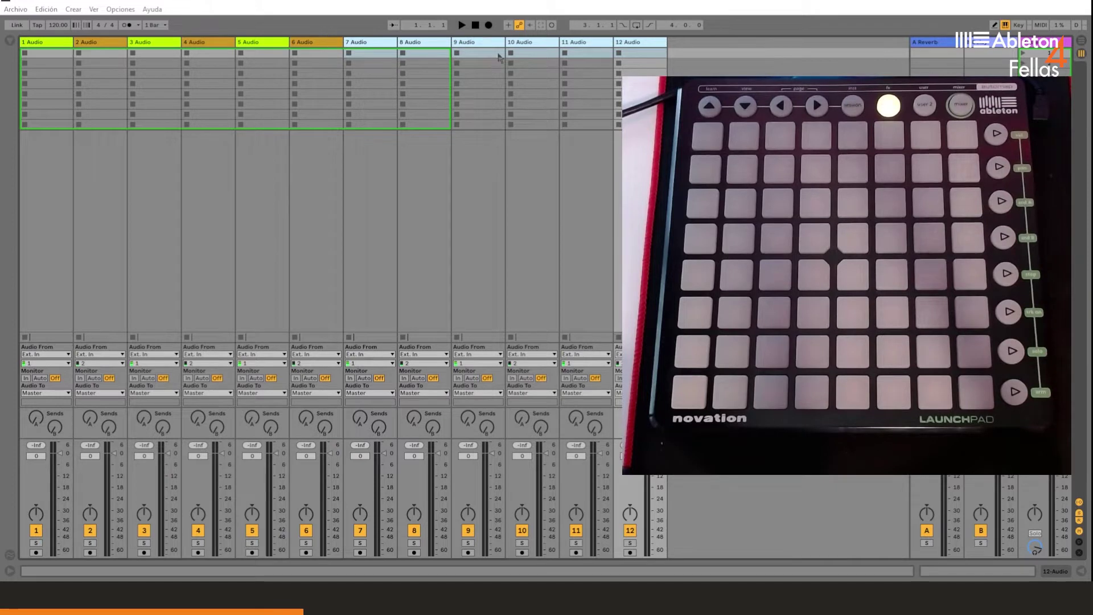
# Load the 707 Core Kit from the Drums category onto the second MIDI track
pyautogui.click(700, 83)
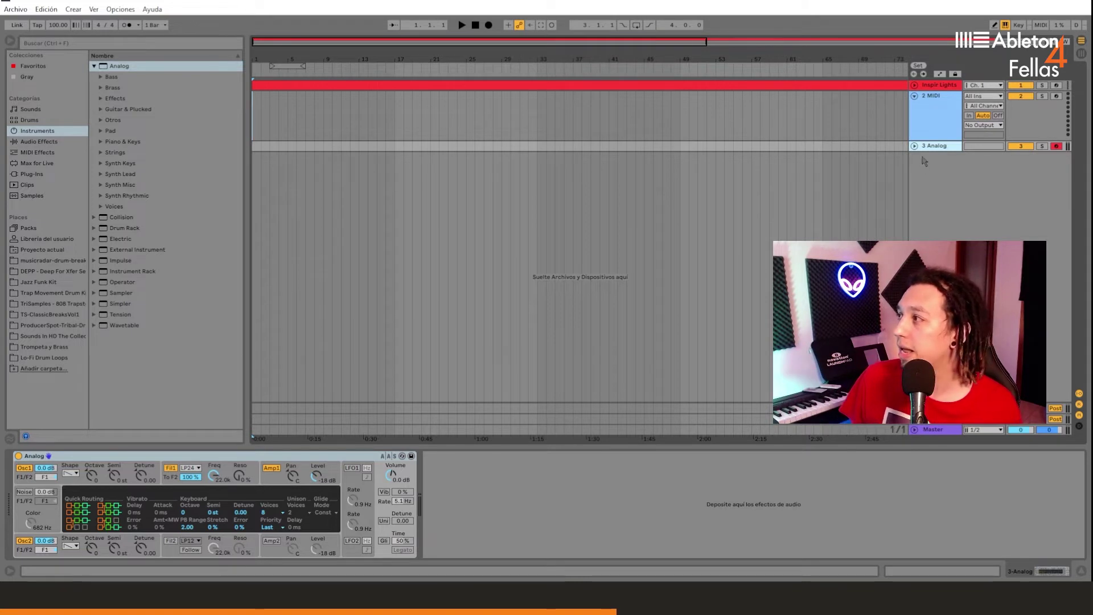
pyautogui.click(928, 114)
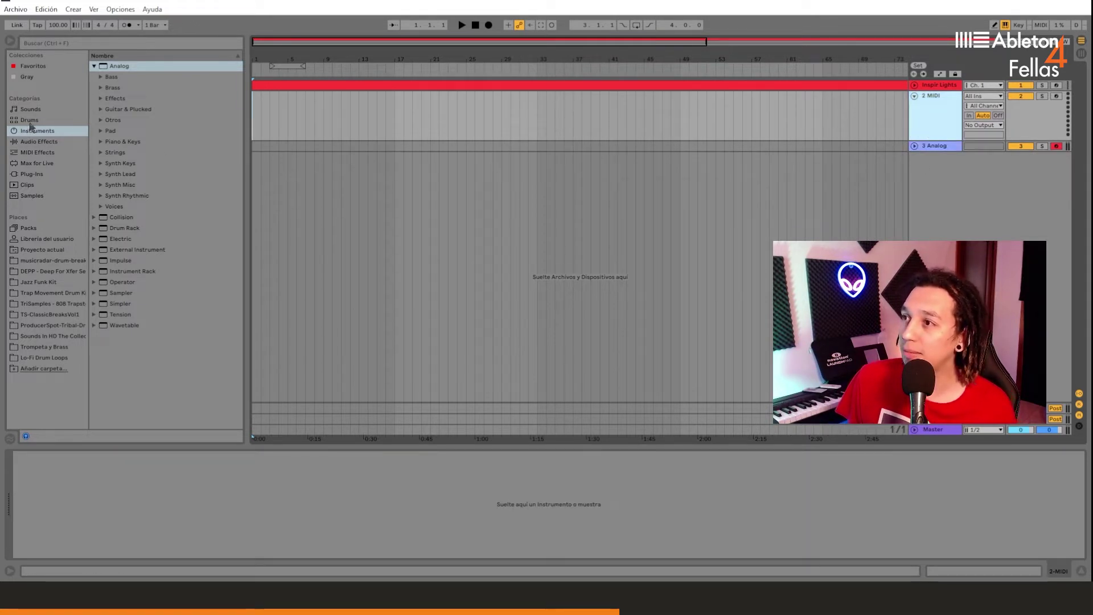
pyautogui.click(30, 122)
pyautogui.click(940, 146)
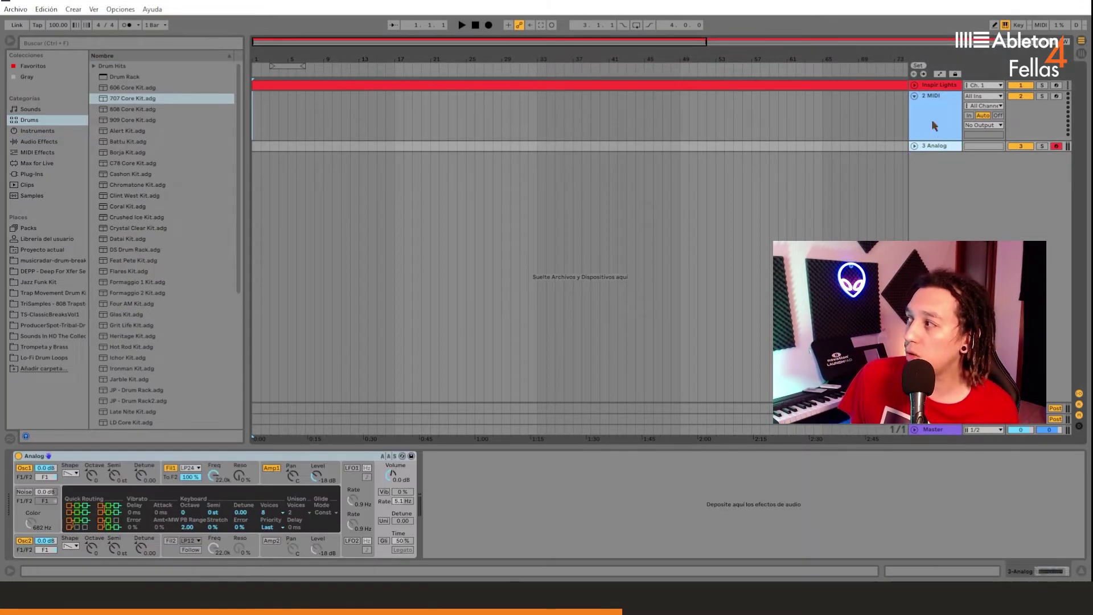
pyautogui.click(934, 125)
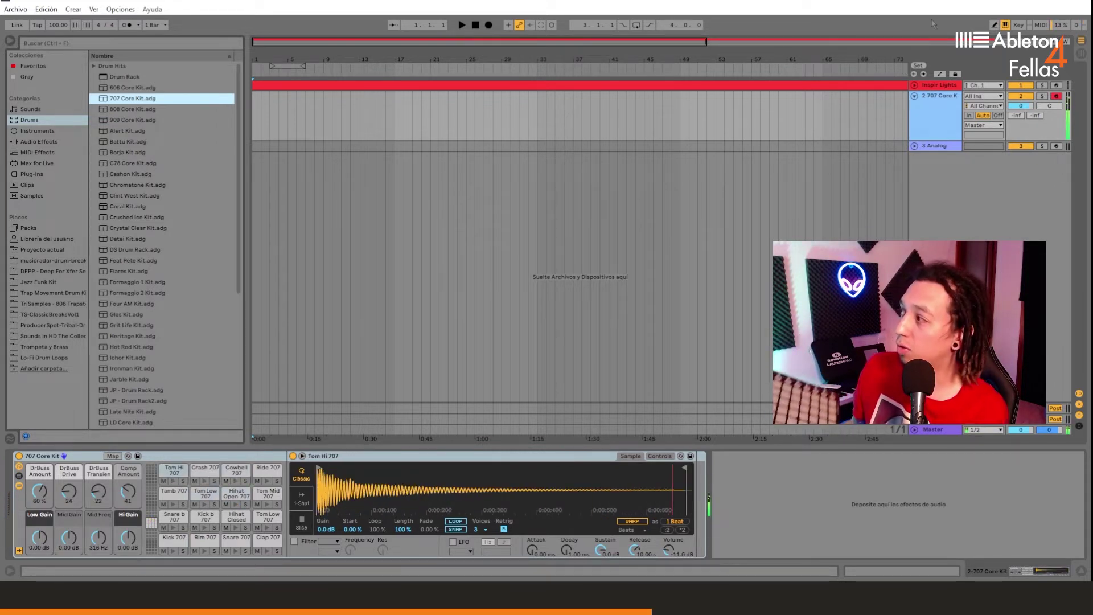
# Arm the Analog track for recording and unfold it to show its input and output routing
pyautogui.click(1057, 146)
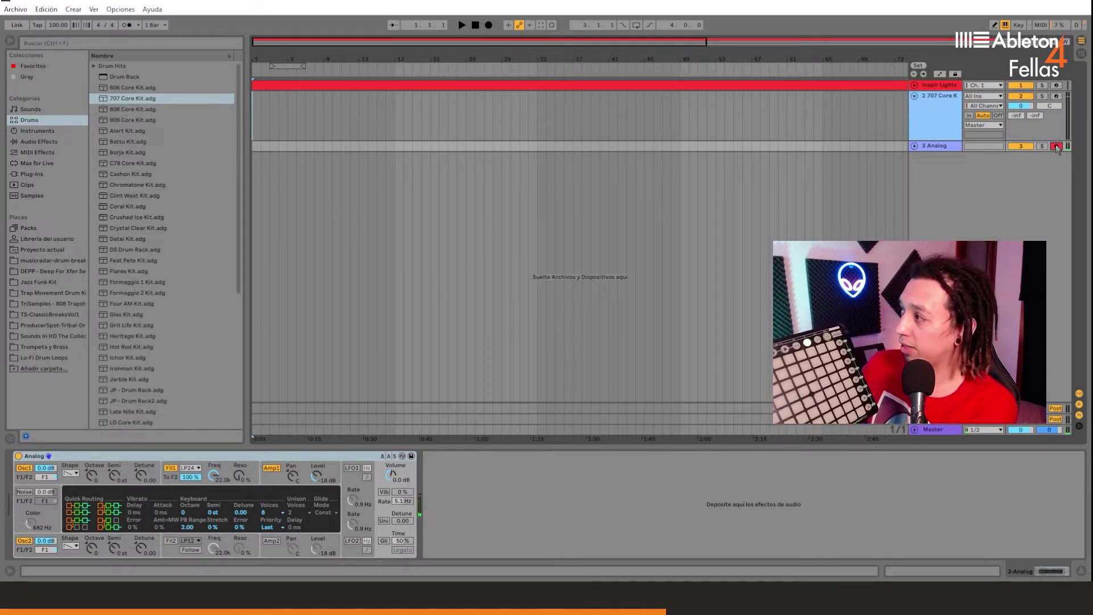
pyautogui.click(915, 147)
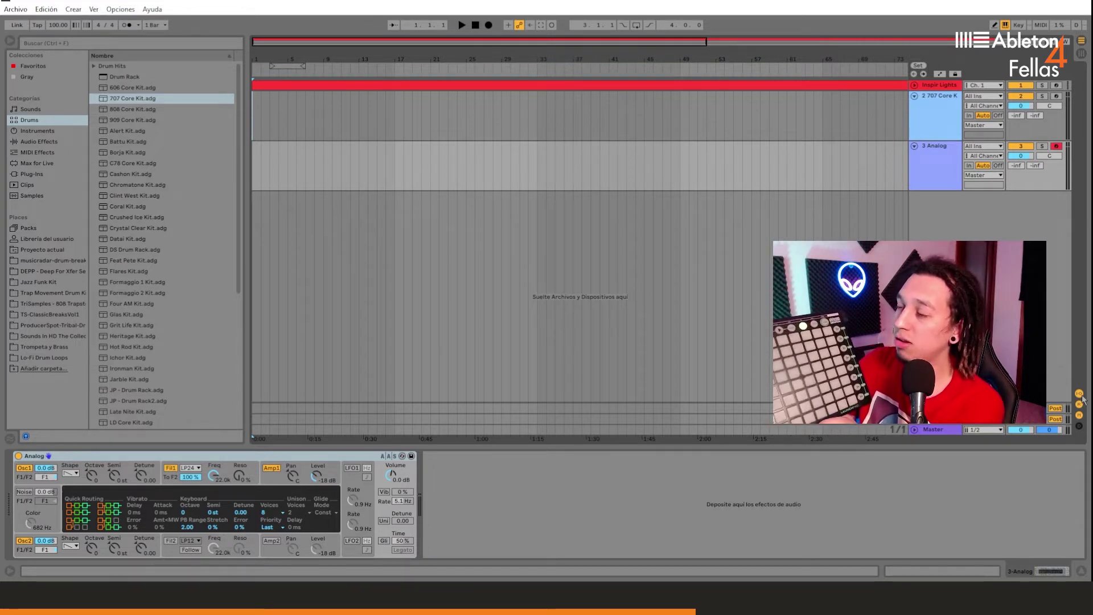
# Set the MIDI input of the 707 Core Kit track to Launchpad Input (3- Launchpad)
pyautogui.click(987, 105)
pyautogui.click(987, 105)
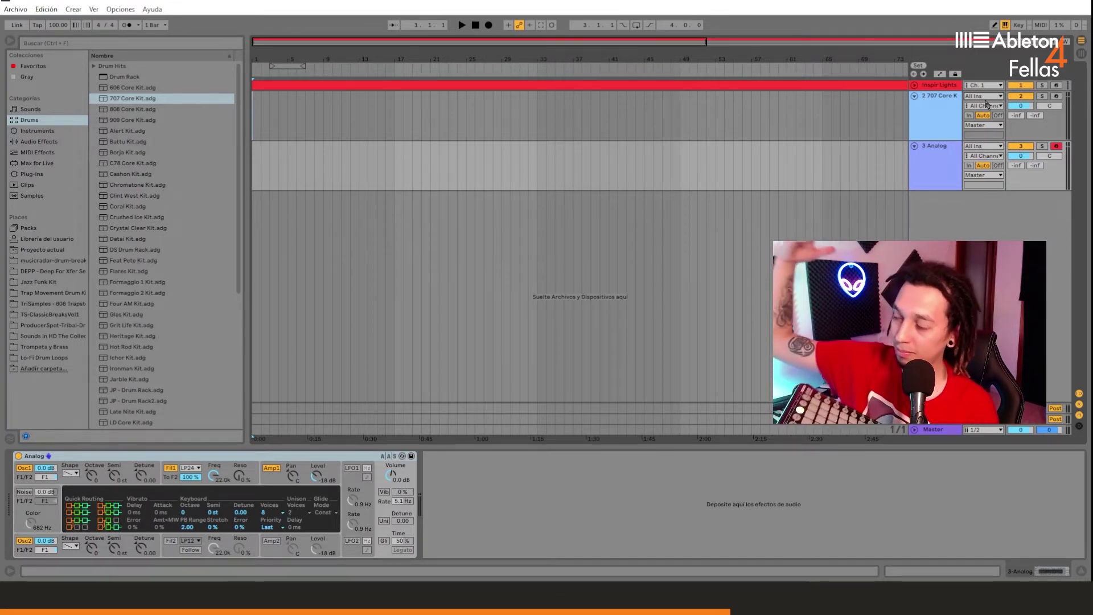
pyautogui.click(986, 96)
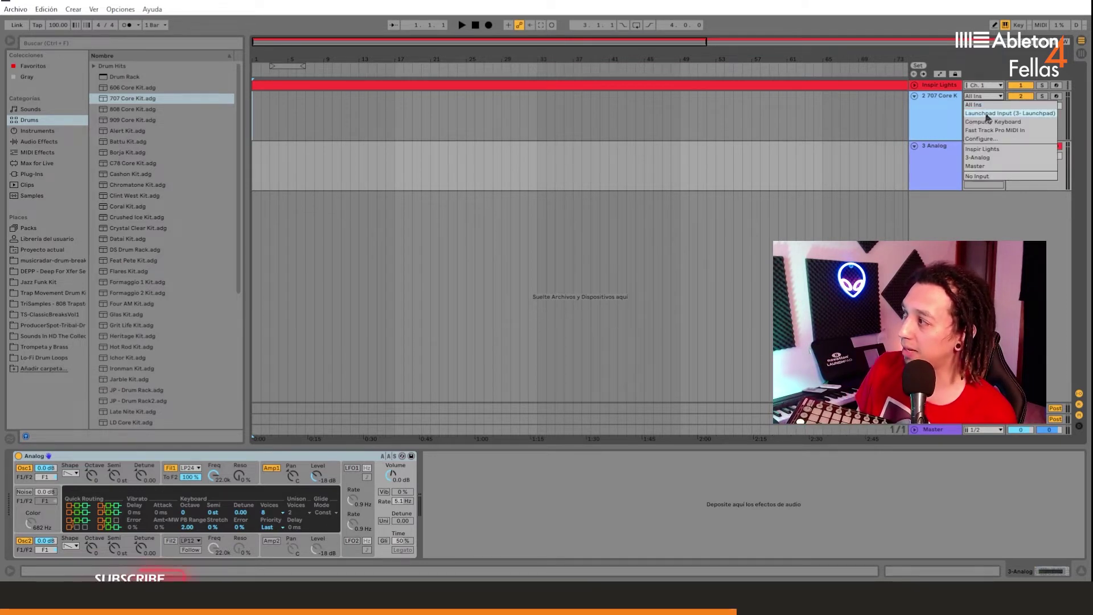
pyautogui.click(987, 114)
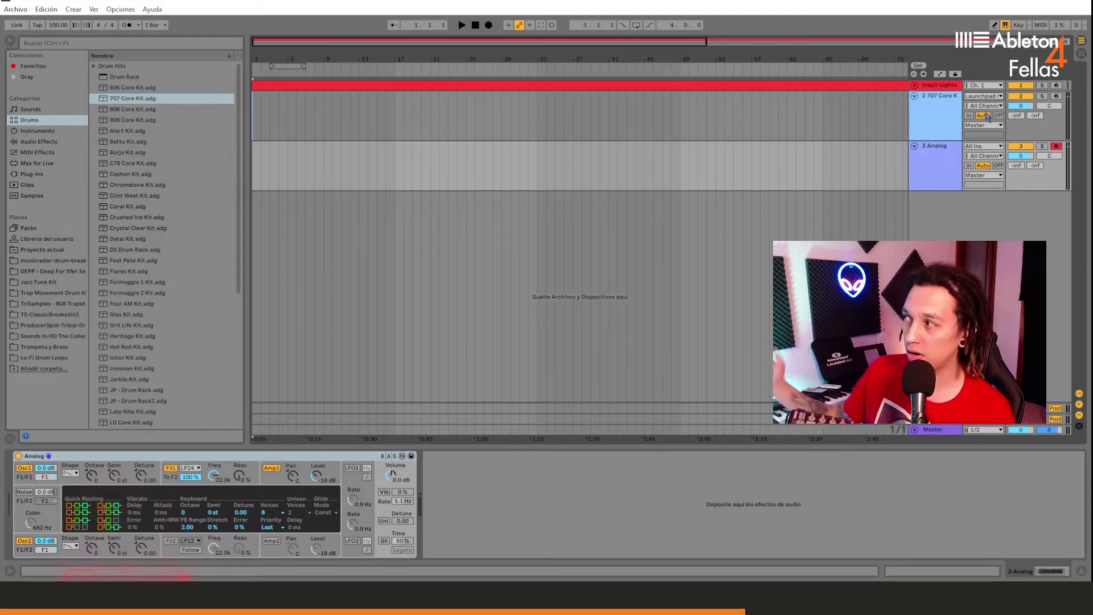
# Insert a new MIDI track below the Analog track
pyautogui.click(956, 188)
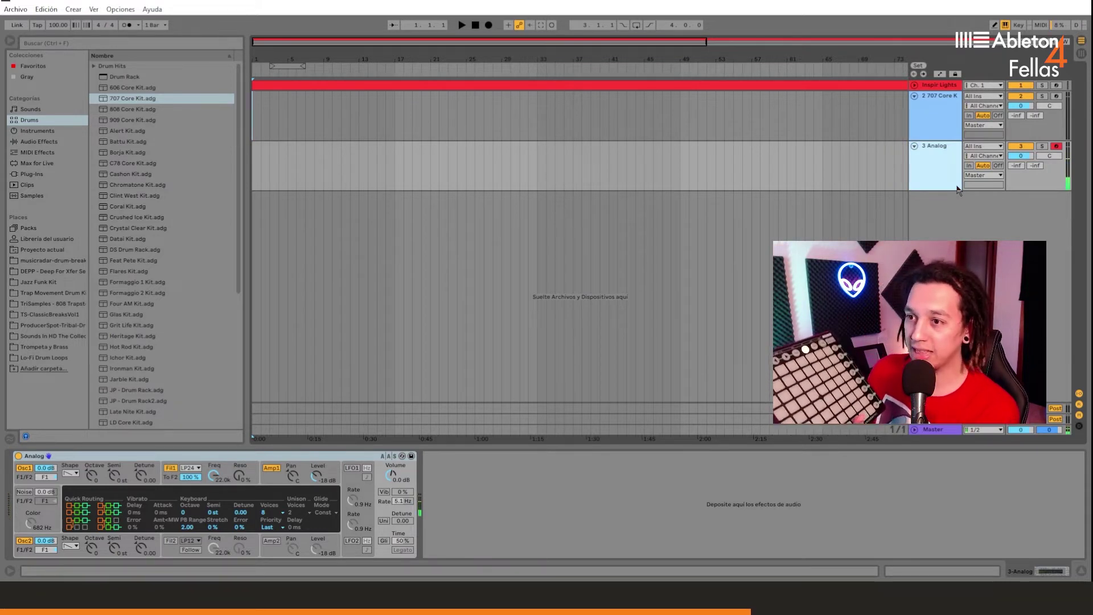
pyautogui.rightClick(960, 199)
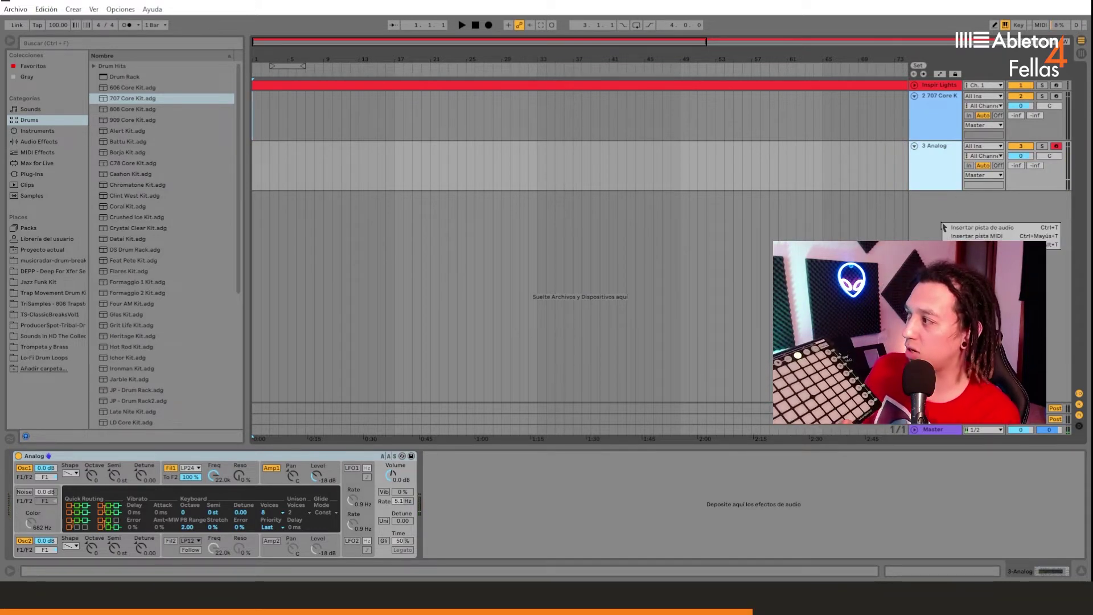
pyautogui.click(977, 236)
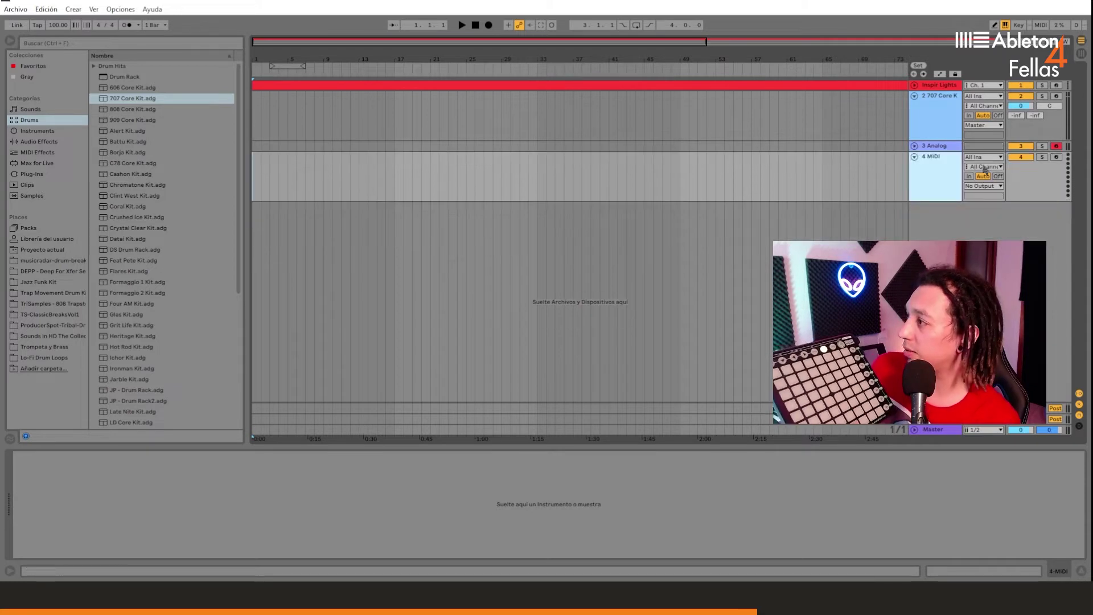
# Set the new MIDI track's monitoring to In and its output to Launchpad Output (3- Launchpad)
pyautogui.click(984, 159)
pyautogui.click(984, 161)
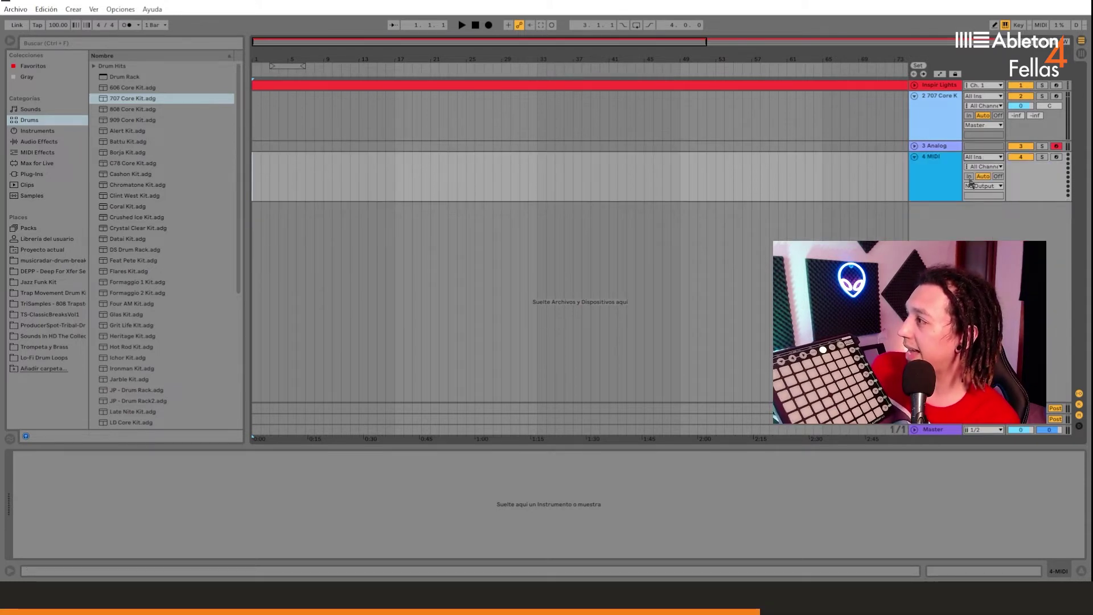
pyautogui.click(969, 177)
pyautogui.click(994, 187)
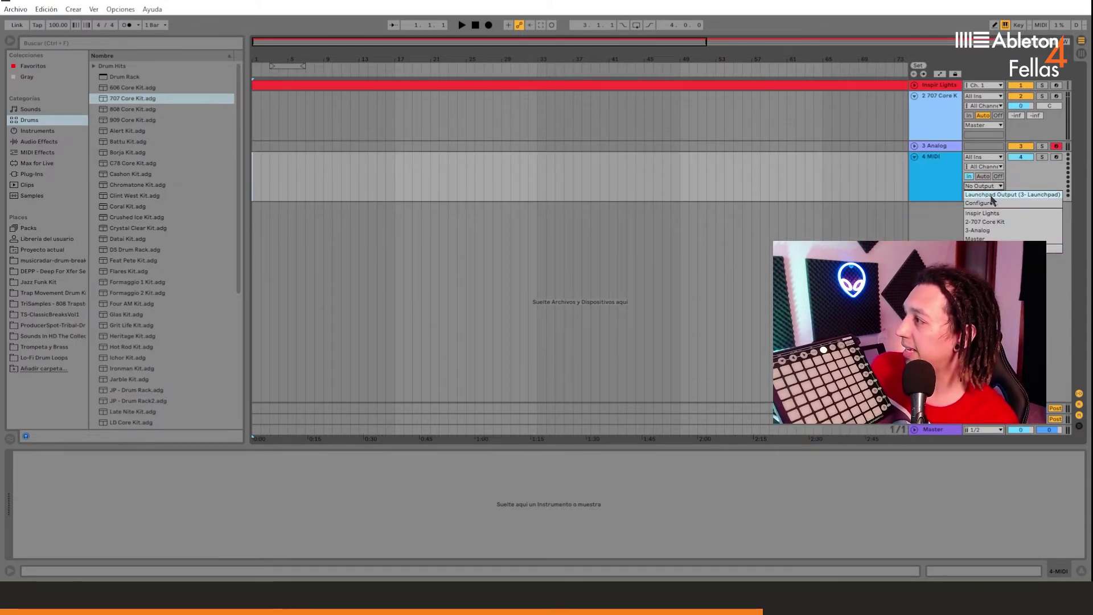
pyautogui.click(994, 200)
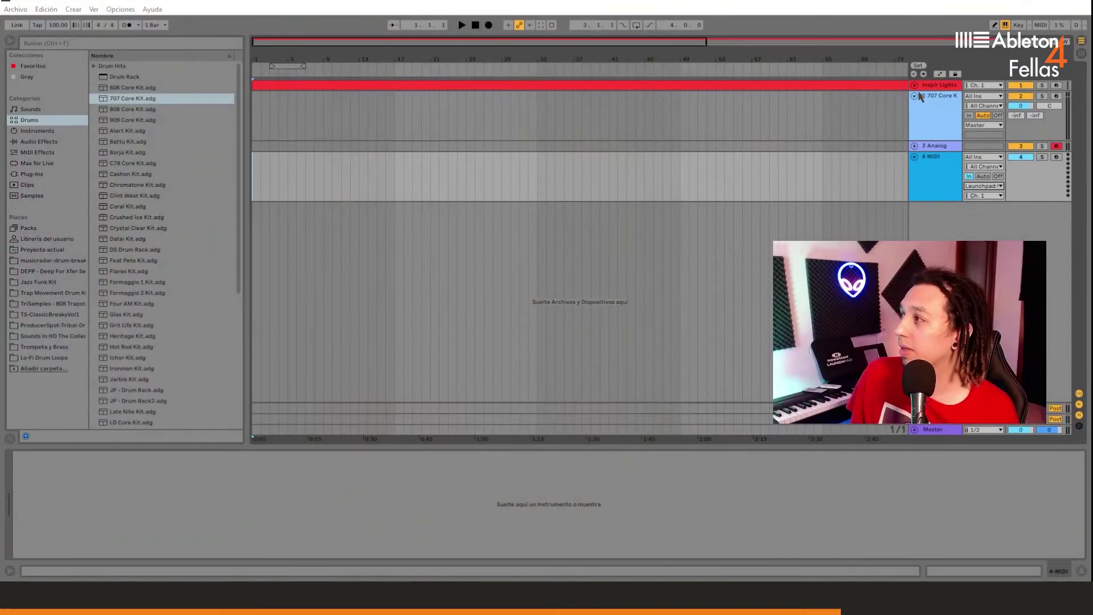
# Unfold the Inspir Lights track and hide the browser to show its light-show clip enlarged in the arrangement
pyautogui.click(914, 85)
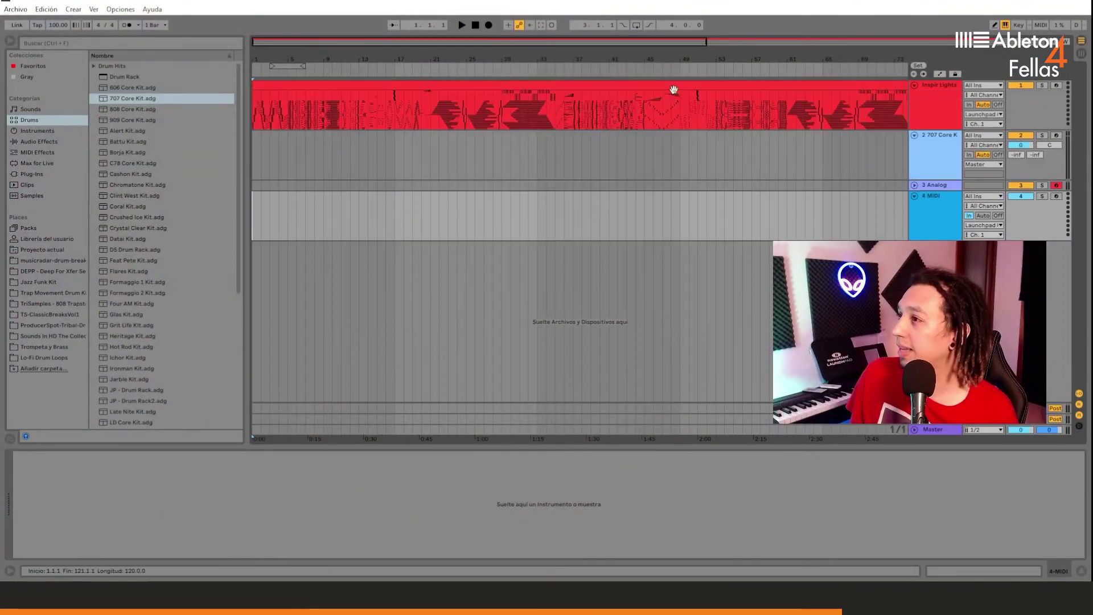
pyautogui.click(11, 41)
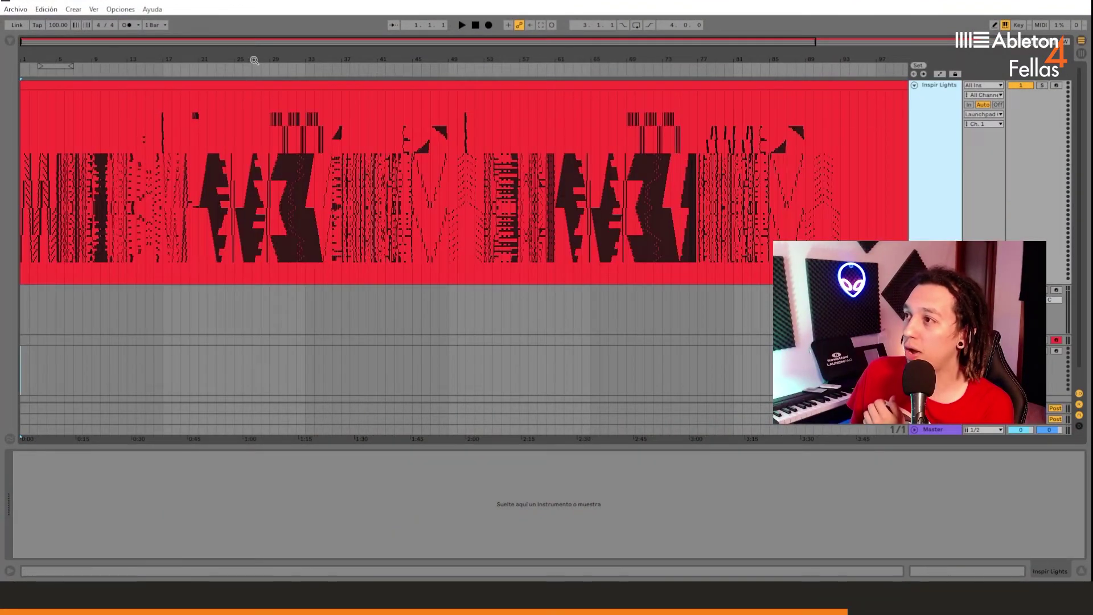
pyautogui.moveTo(233, 62); pyautogui.dragTo(274, 57)
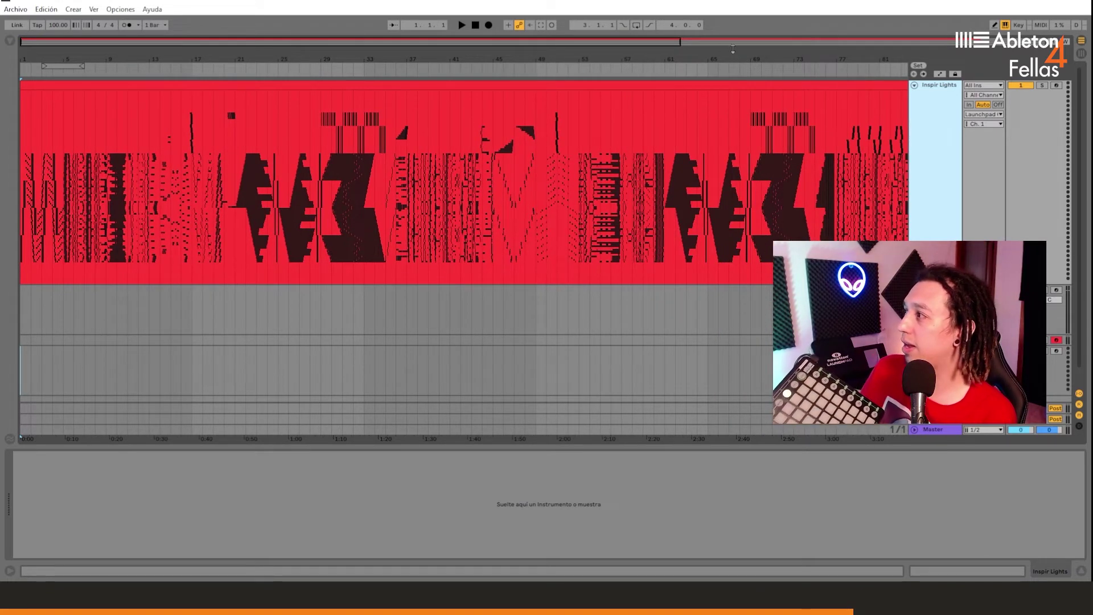
# Arm the Inspir Lights track and play its light-show clip from the beginning
pyautogui.click(1059, 86)
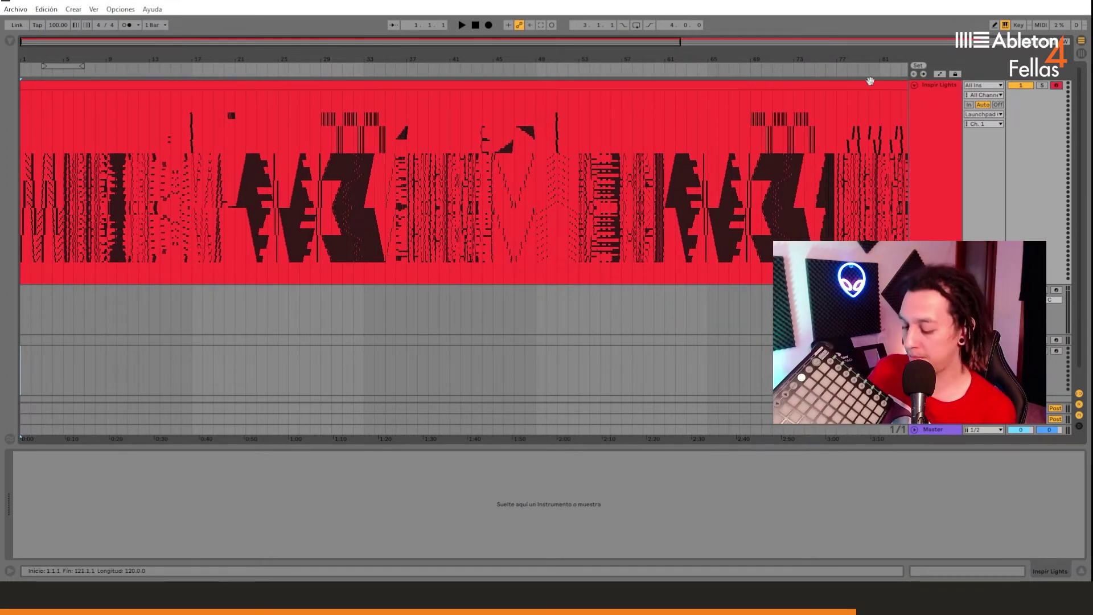
pyautogui.press('space')
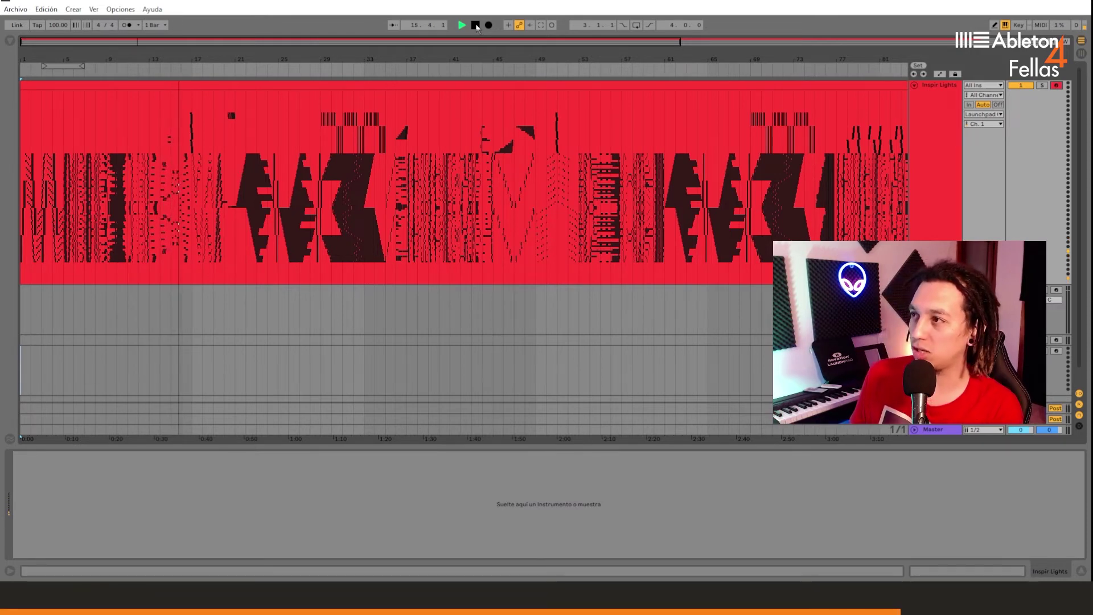
# Open the Inspir Lights clip in the note editor and examine how its notes are arranged across bars and octaves
pyautogui.doubleClick(166, 120)
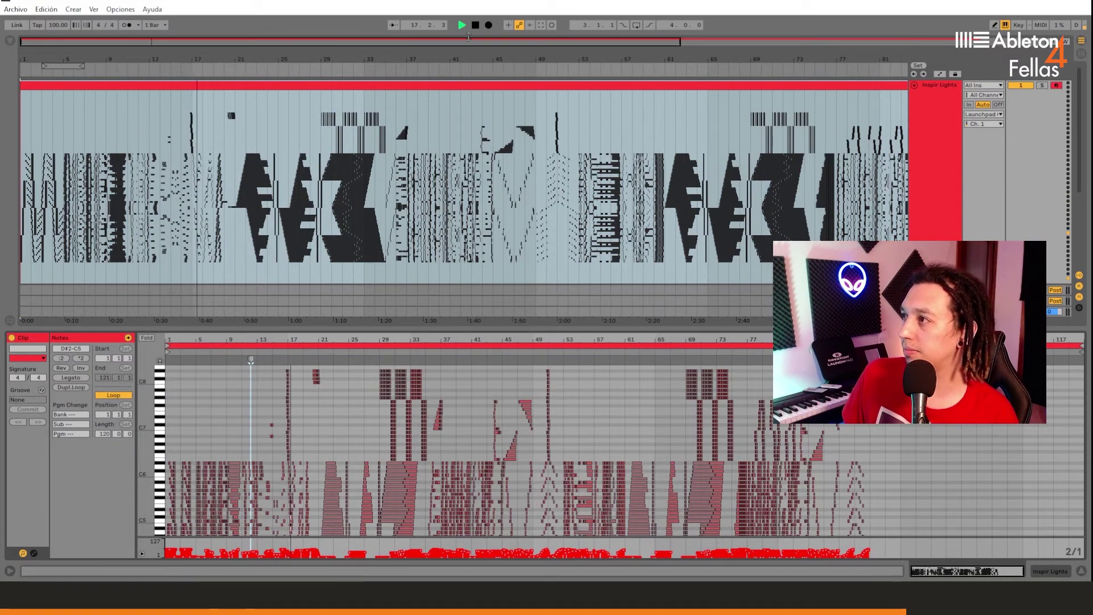
pyautogui.moveTo(236, 338); pyautogui.dragTo(509, 463)
pyautogui.scroll(-6, 509, 464)
pyautogui.scroll(3, 509, 465)
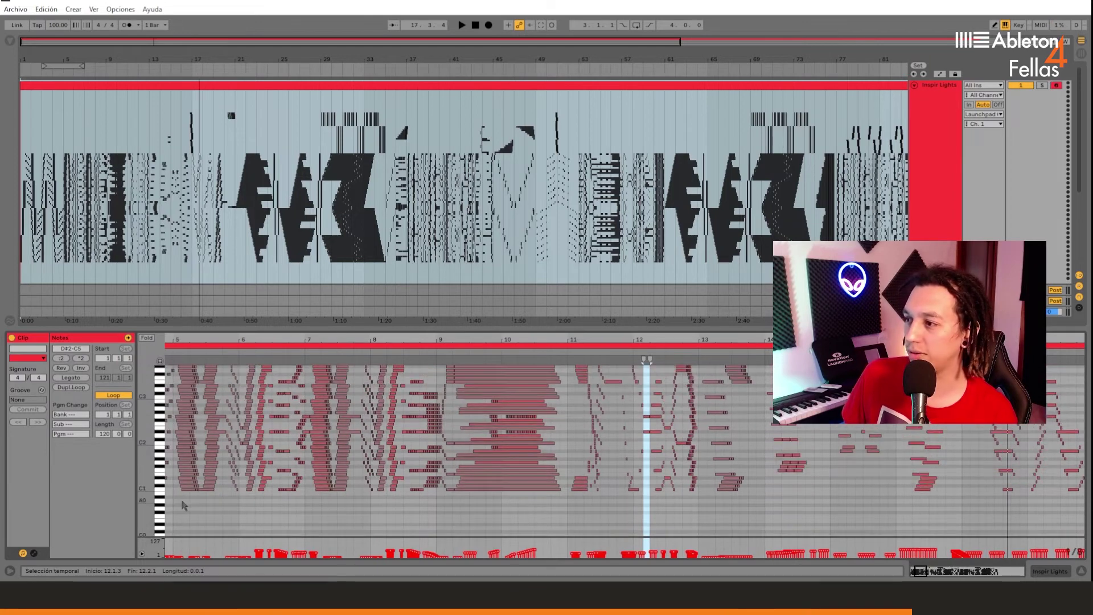
pyautogui.moveTo(163, 397); pyautogui.dragTo(169, 398)
pyautogui.moveTo(169, 340); pyautogui.dragTo(451, 399)
pyautogui.scroll(-4, 452, 410)
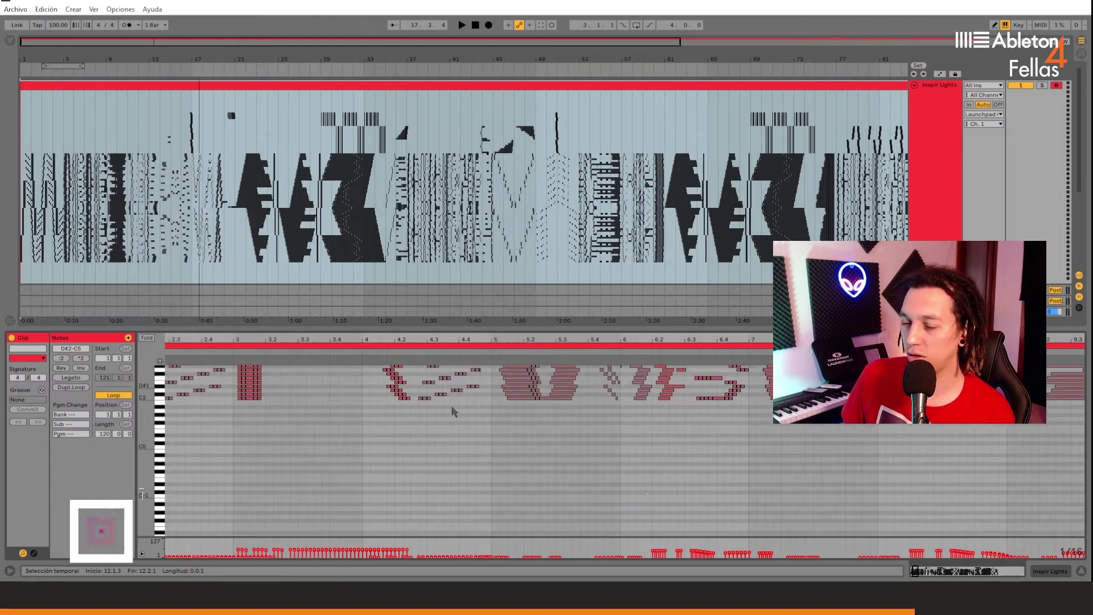
pyautogui.scroll(4, 452, 411)
pyautogui.scroll(2, 454, 411)
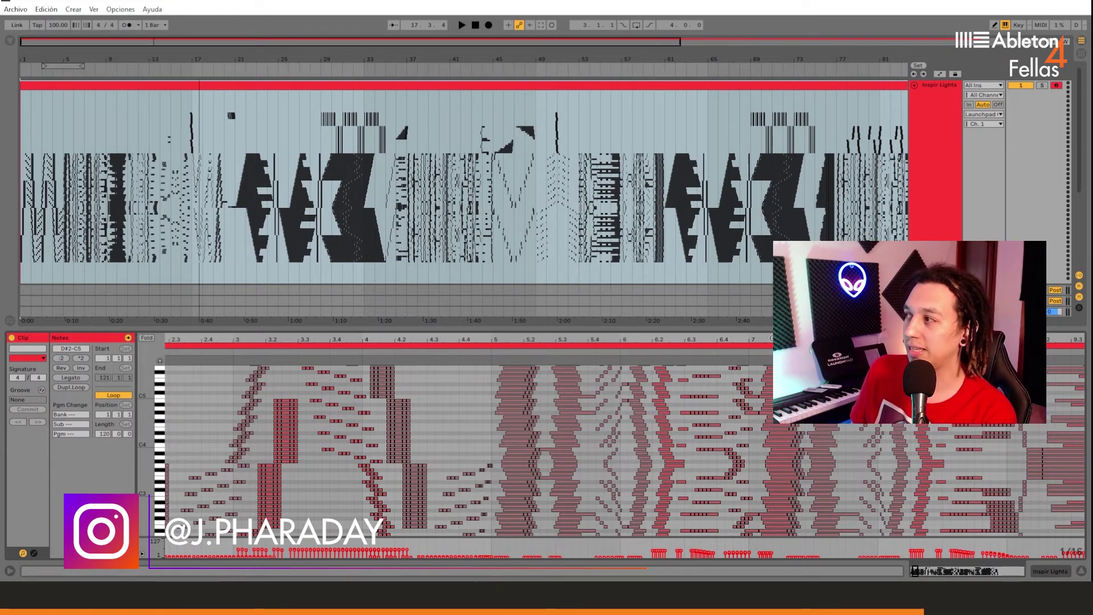
# Create a four-bar MIDI clip at bar 123 on the Inspir Lights track and draw sixteenth notes on G#1, F#2 and G#2 at its start
pyautogui.click(1081, 571)
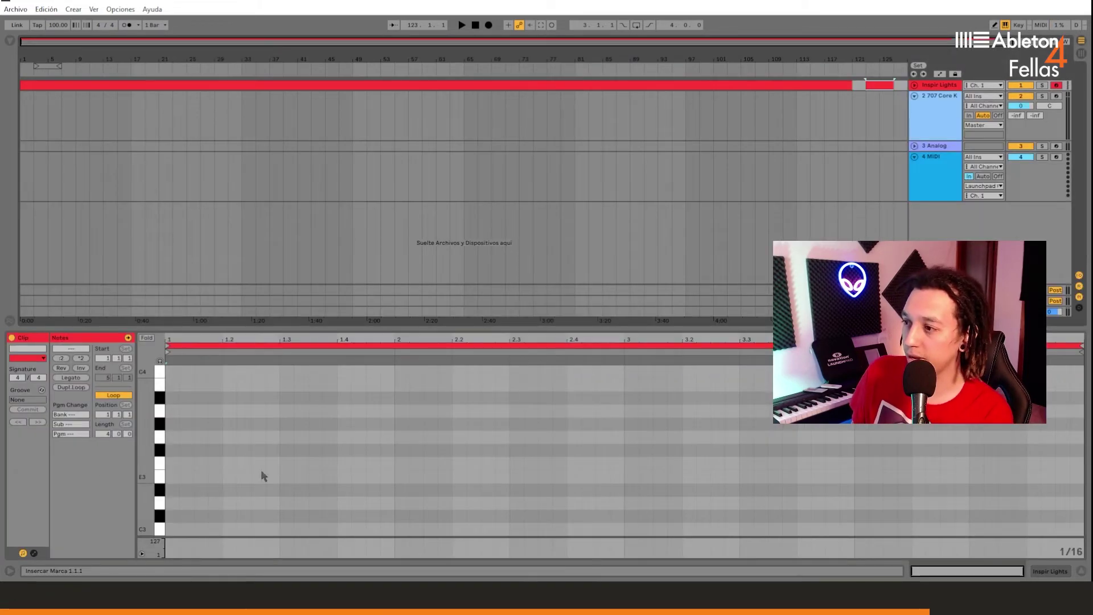
pyautogui.scroll(-6, 232, 488)
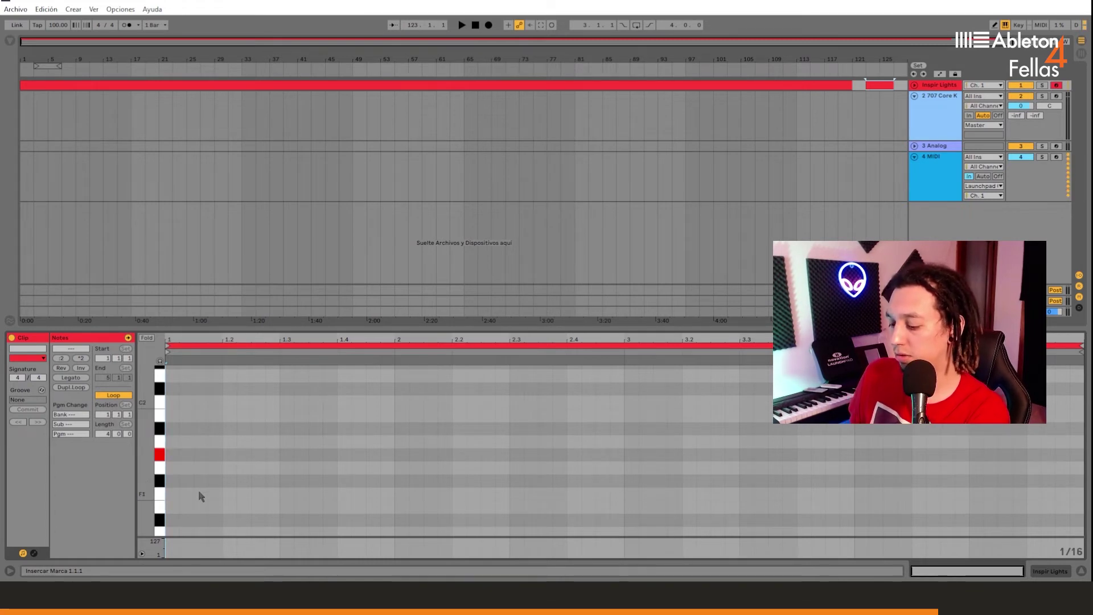
pyautogui.moveTo(149, 411); pyautogui.dragTo(147, 421)
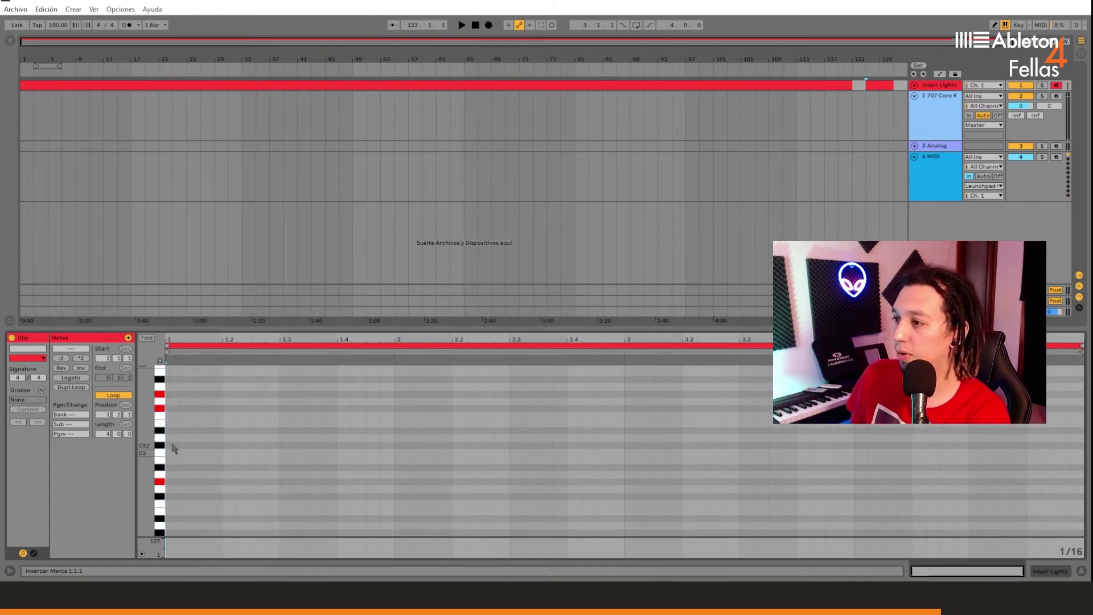
pyautogui.doubleClick(173, 483)
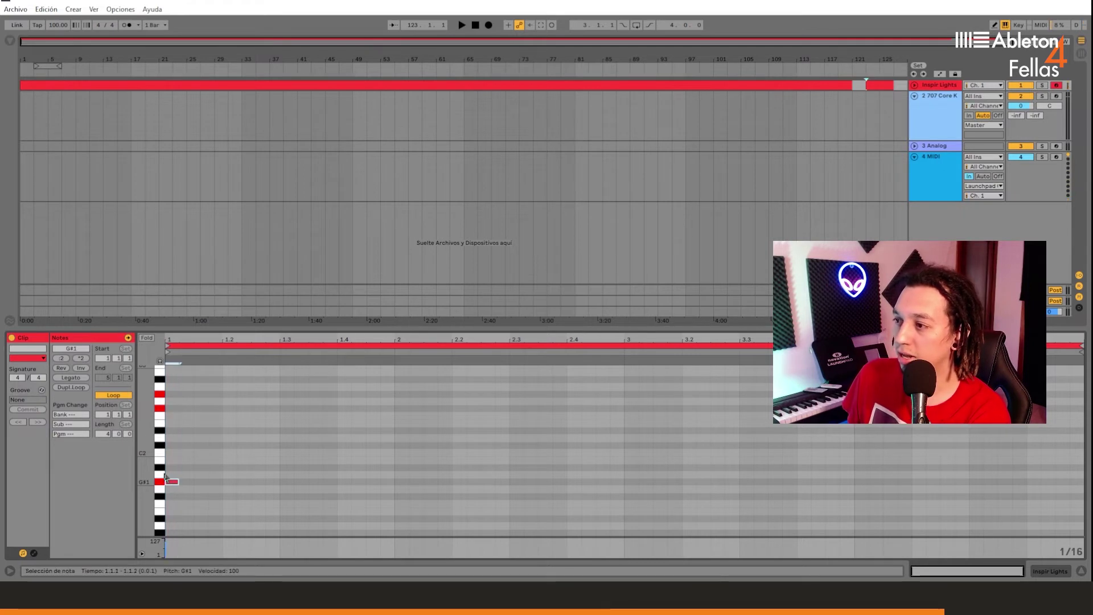
pyautogui.hotkey('ctrl', 'a')
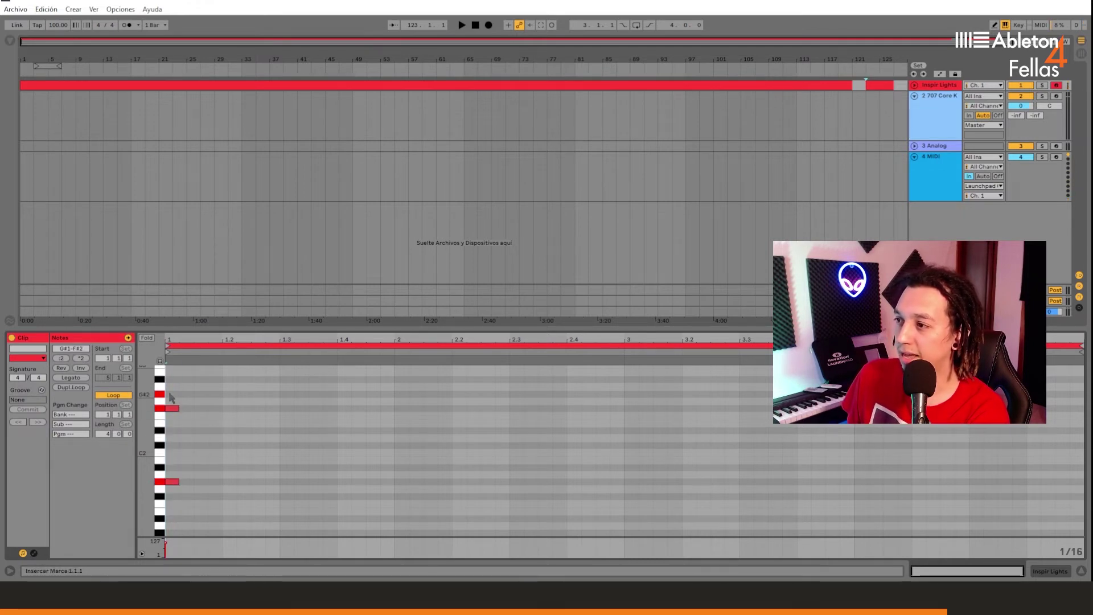
# Duplicate the three stacked notes at every eighth note to fill the clip's first bar with eight repetitions, and play the clip
pyautogui.moveTo(215, 504); pyautogui.dragTo(175, 399)
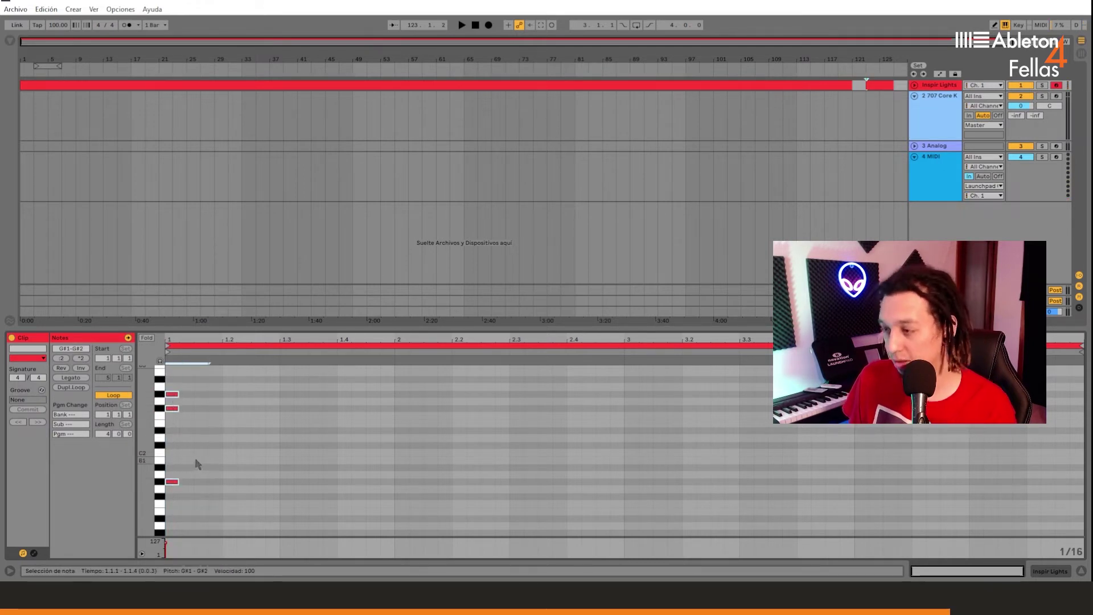
pyautogui.moveTo(172, 482); pyautogui.dragTo(193, 482)
pyautogui.moveTo(266, 501); pyautogui.dragTo(160, 365)
pyautogui.moveTo(176, 494); pyautogui.dragTo(230, 495)
pyautogui.moveTo(320, 512); pyautogui.dragTo(167, 404)
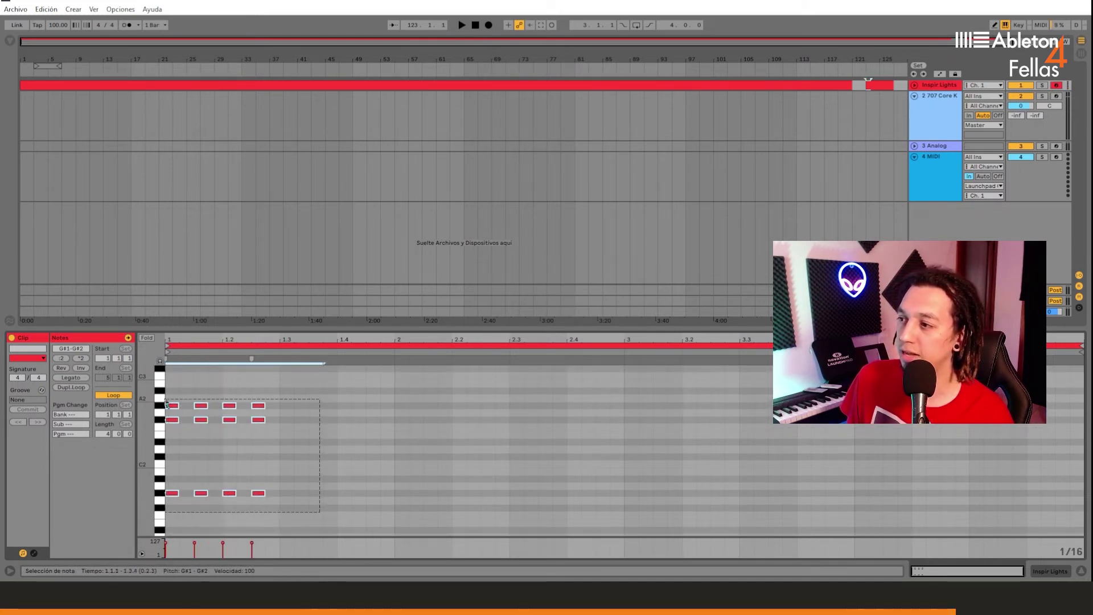
pyautogui.moveTo(175, 495); pyautogui.dragTo(289, 496)
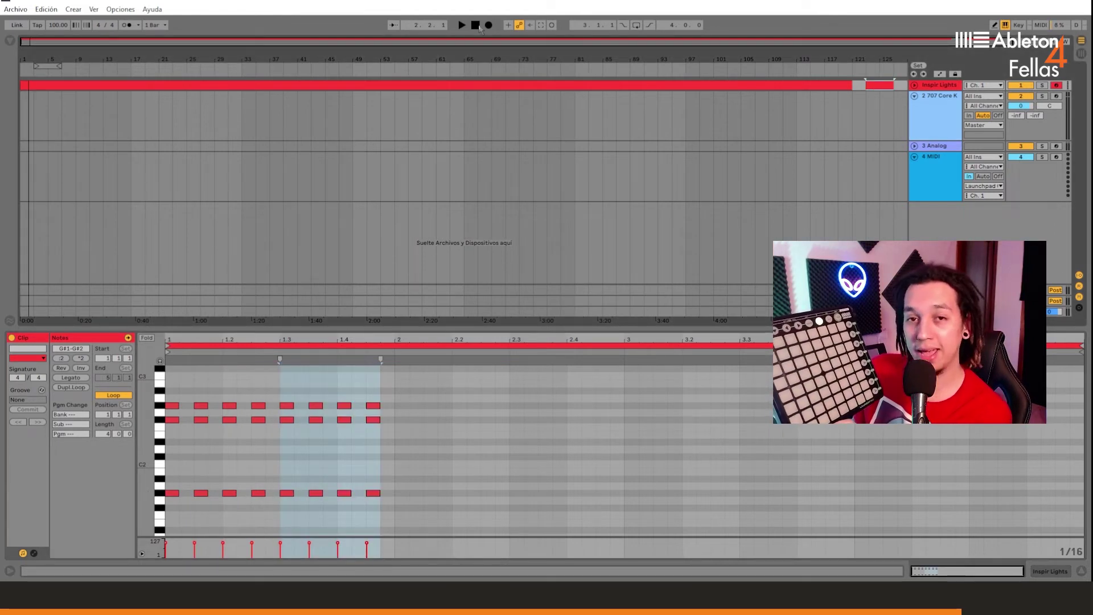
pyautogui.click(463, 25)
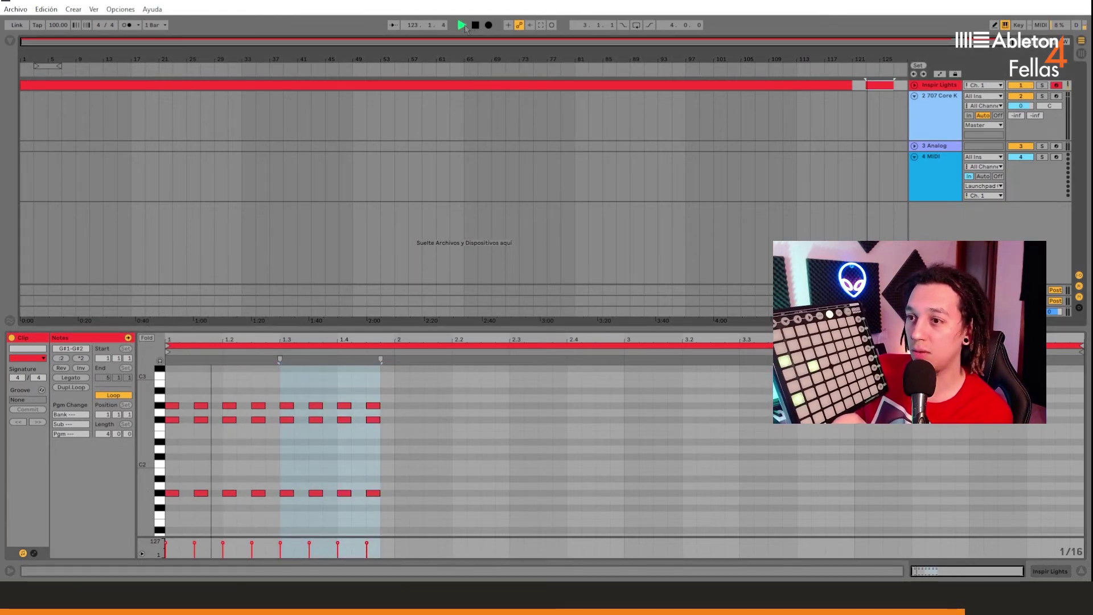